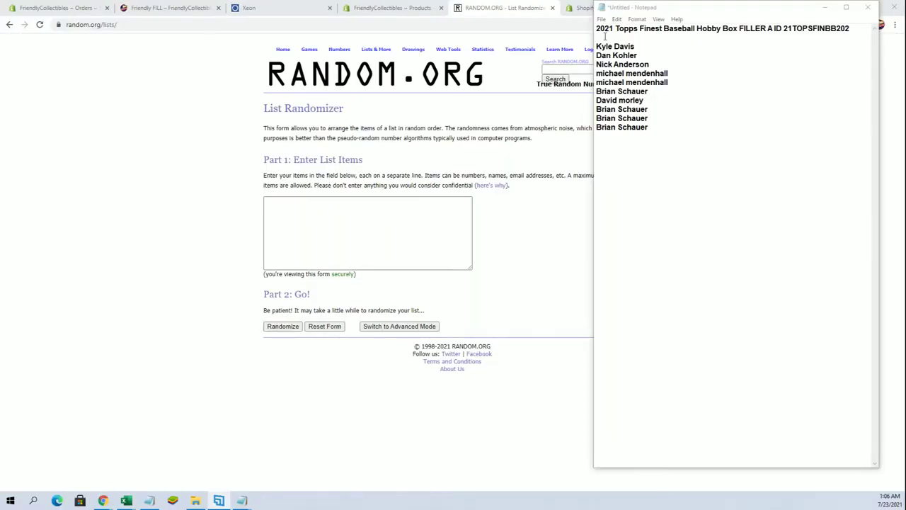
Step: Copy the ten participant names from Notepad into the List Randomizer and randomize them
left_click_drag(658, 127, 596, 46)
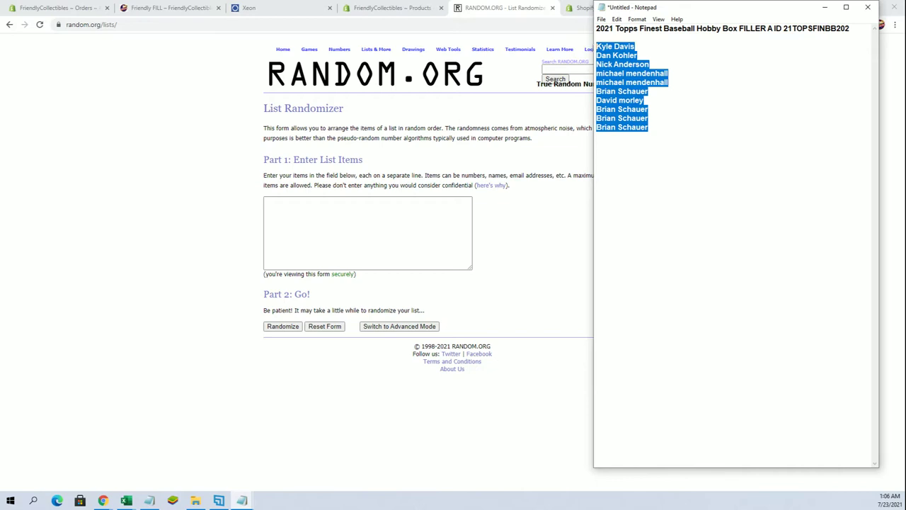
right_click(597, 50)
left_click(618, 81)
left_click(380, 201)
right_click(380, 202)
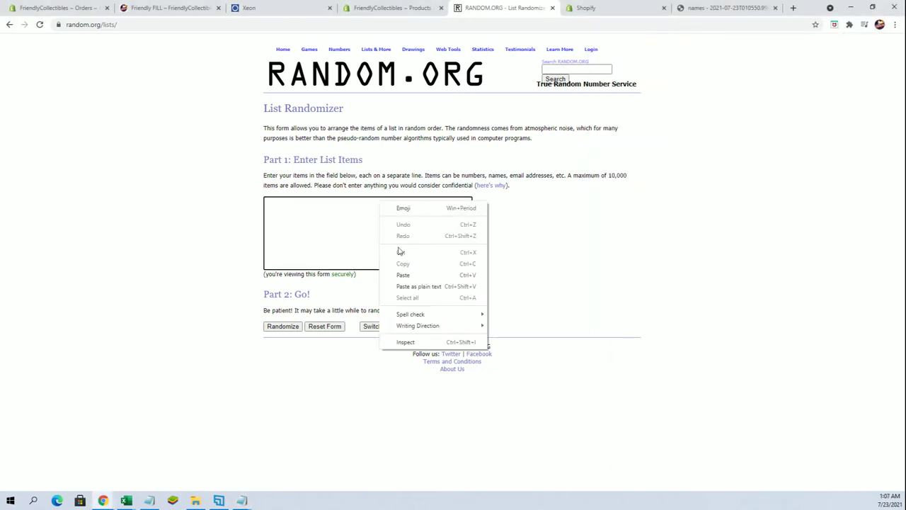
left_click(404, 274)
left_click(283, 326)
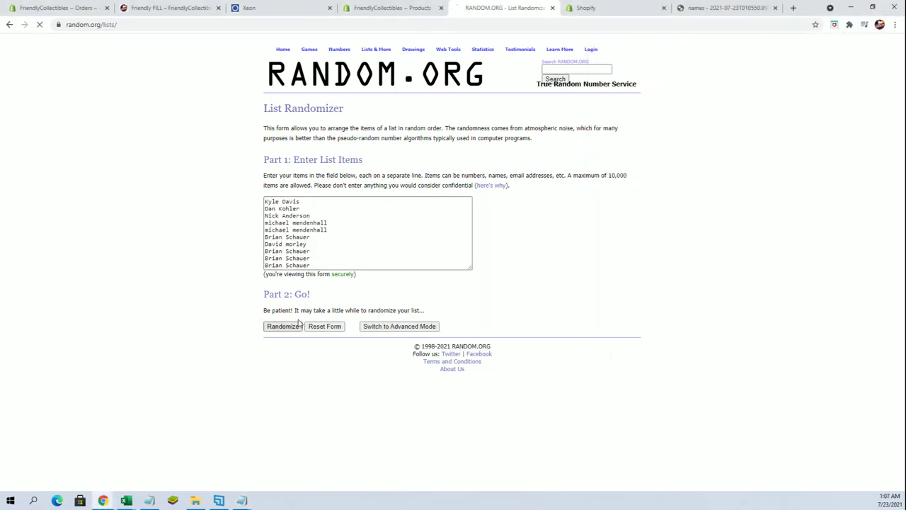
Step: Zoom the page to 150% and reshuffle the list six more times
left_click(895, 24)
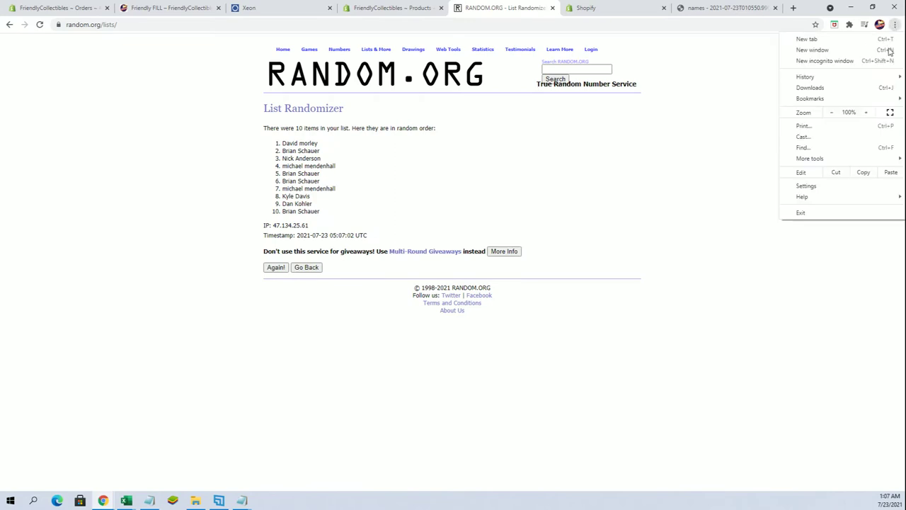
left_click(865, 112)
left_click(865, 112)
left_click(865, 112)
left_click(177, 382)
left_click(178, 381)
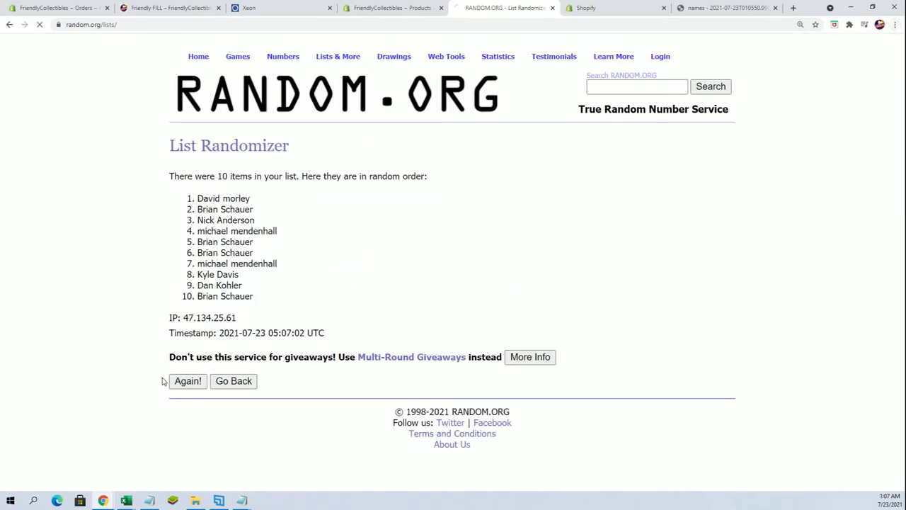
left_click(183, 405)
left_click(183, 407)
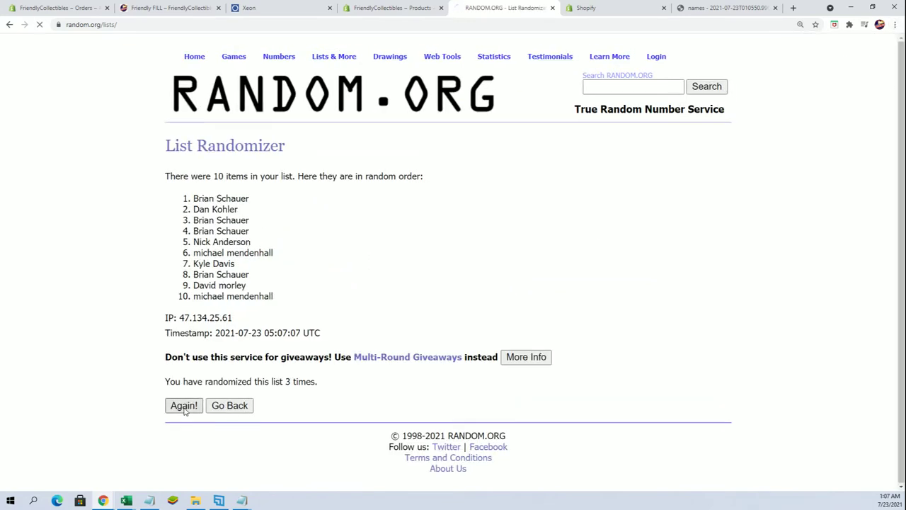
left_click(183, 408)
left_click(184, 407)
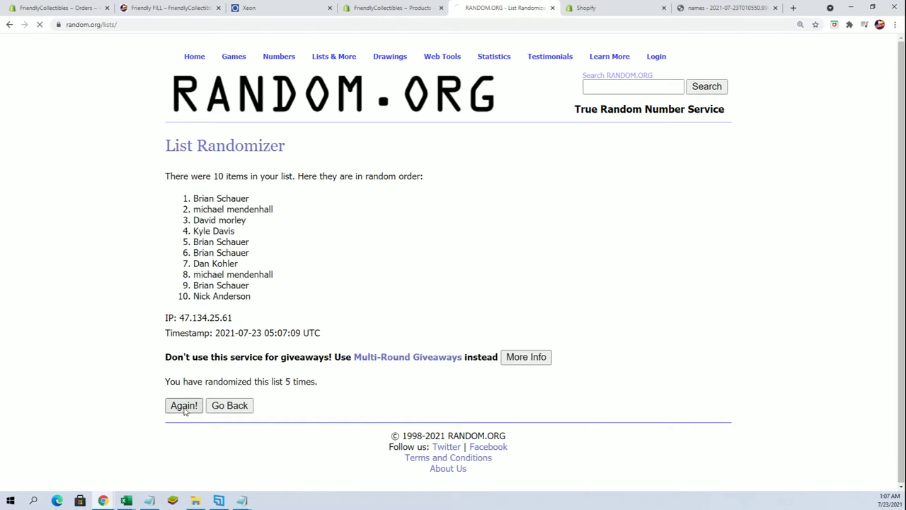
left_click(183, 408)
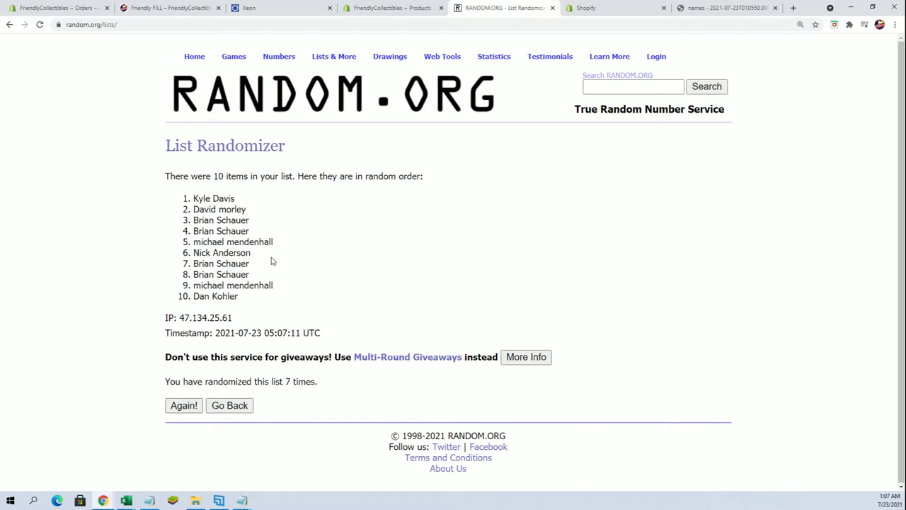
mouse_move(192, 198)
left_mouse_down()
mouse_move(253, 213)
mouse_move(260, 231)
left_mouse_up()
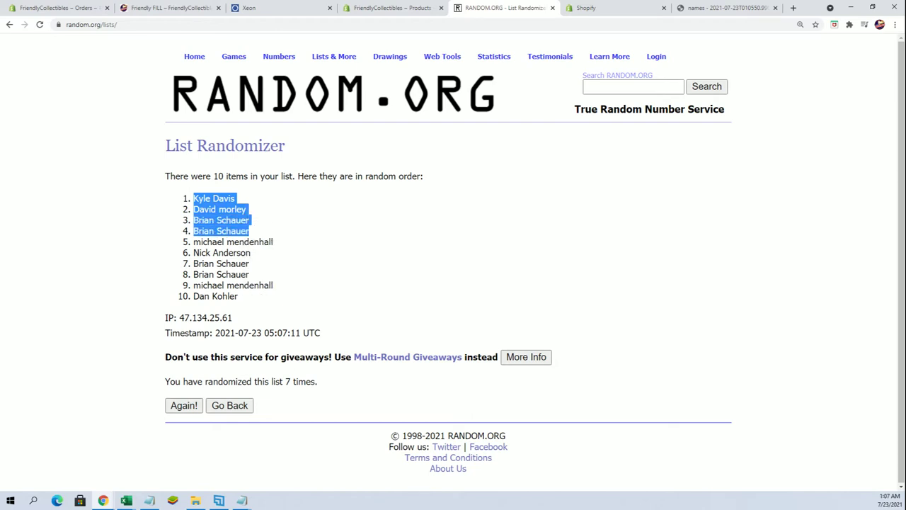
left_click(241, 499)
left_click(596, 82)
left_click(648, 127, "shift")
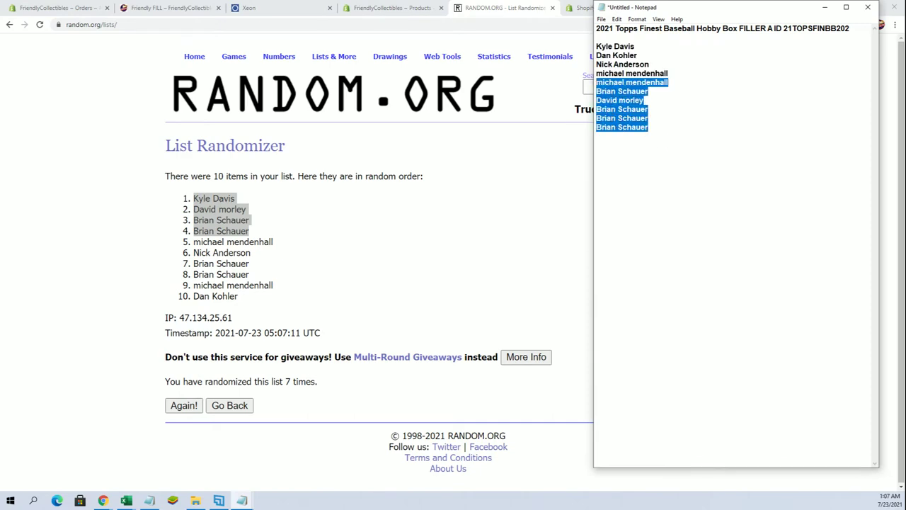
left_click(596, 47, "shift")
key("Delete")
key("ctrl+v")
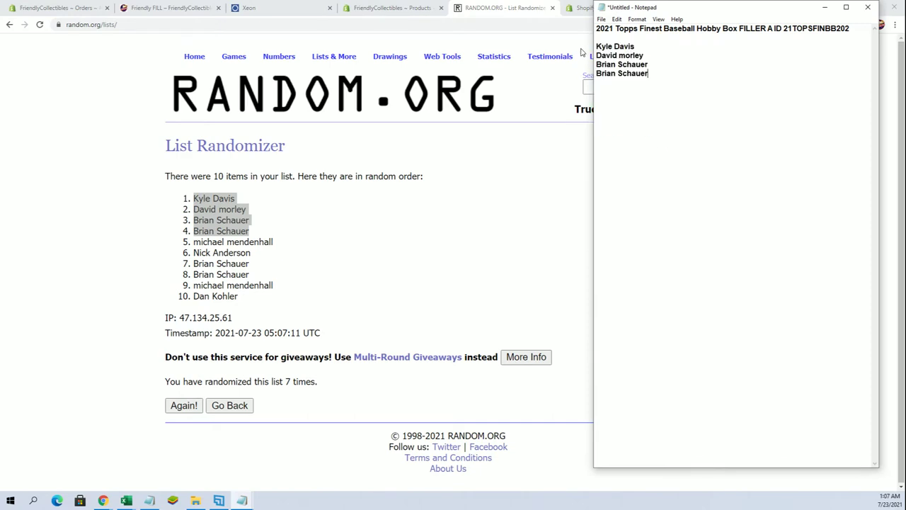
Step: On the FriendlyCollectibles tab, browse from the homepage to the Baseball collection
left_click(170, 8)
scroll(355, 143, "up", 5)
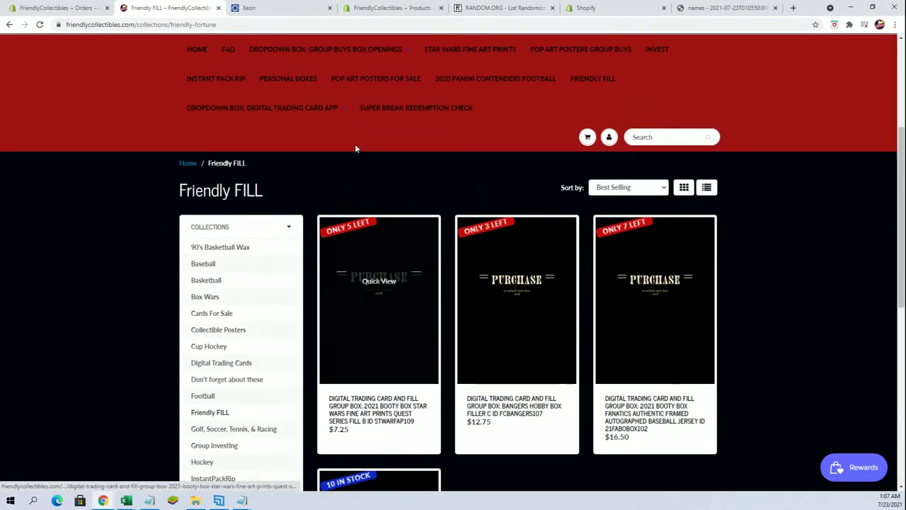
scroll(283, 177, "up", 3)
left_click(210, 221)
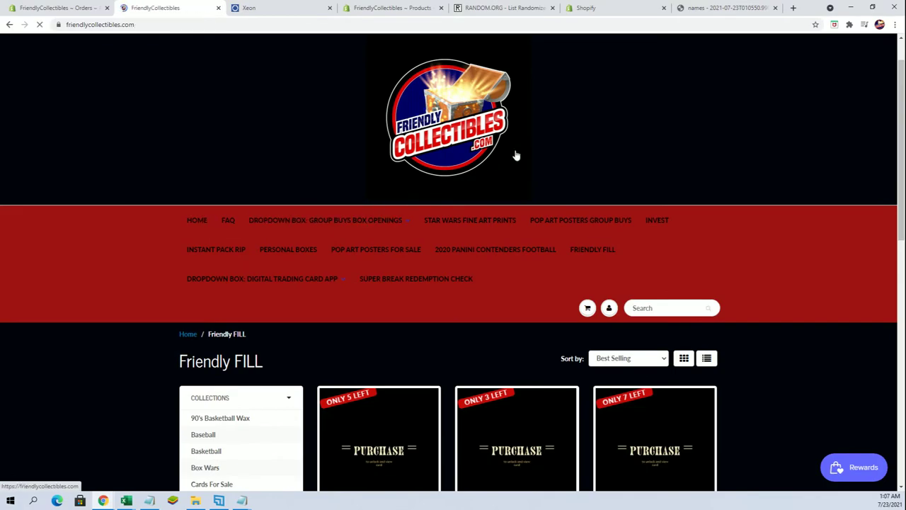
scroll(539, 159, "down", 10)
scroll(540, 158, "down", 3)
scroll(539, 159, "down", 3)
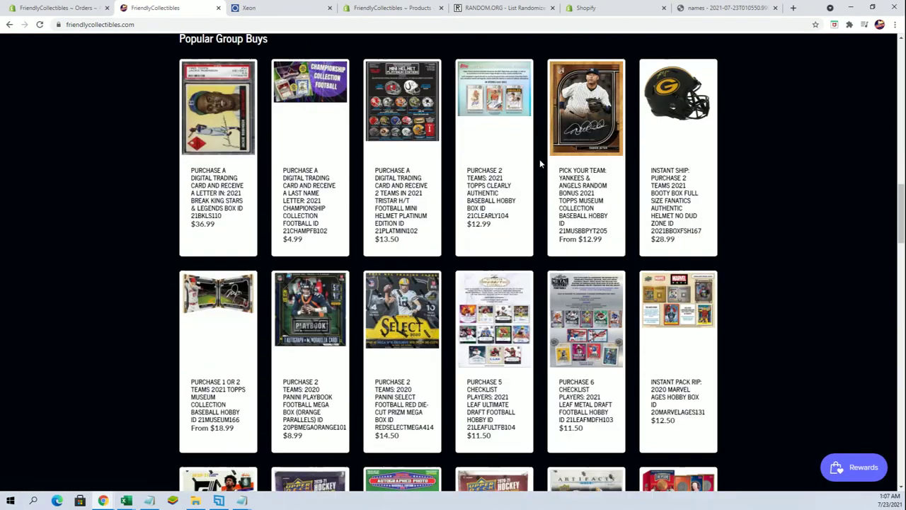
scroll(539, 158, "down", 3)
scroll(539, 164, "down", 3)
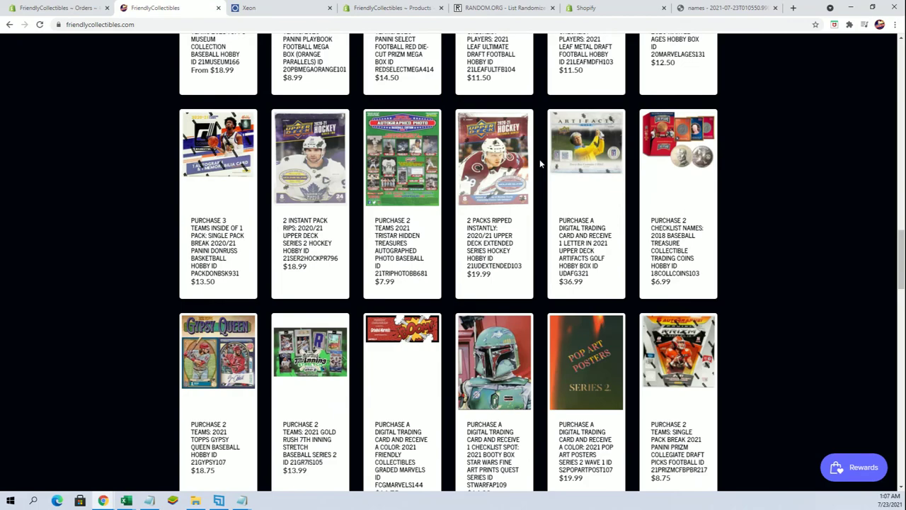
scroll(539, 164, "down", 1)
scroll(540, 163, "up", 1)
scroll(540, 164, "up", 3)
scroll(539, 165, "up", 5)
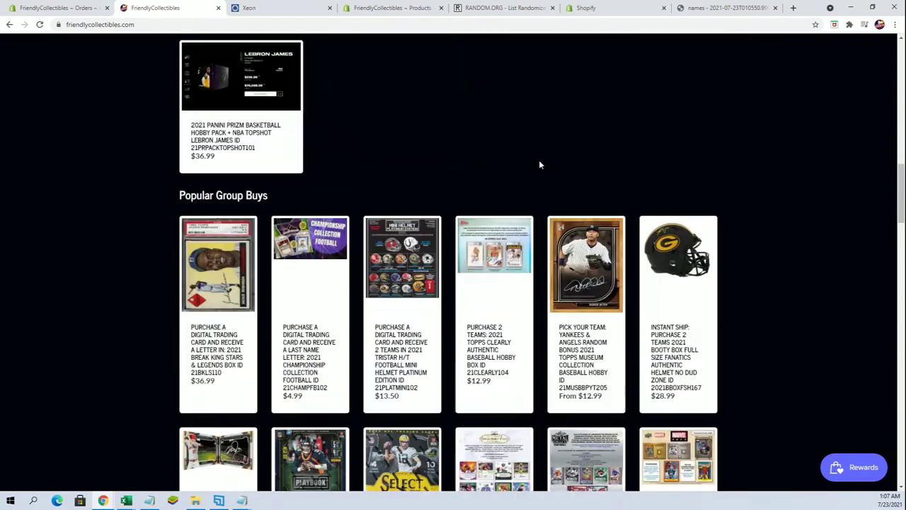
scroll(539, 164, "up", 4)
scroll(494, 170, "up", 5)
scroll(446, 162, "up", 2)
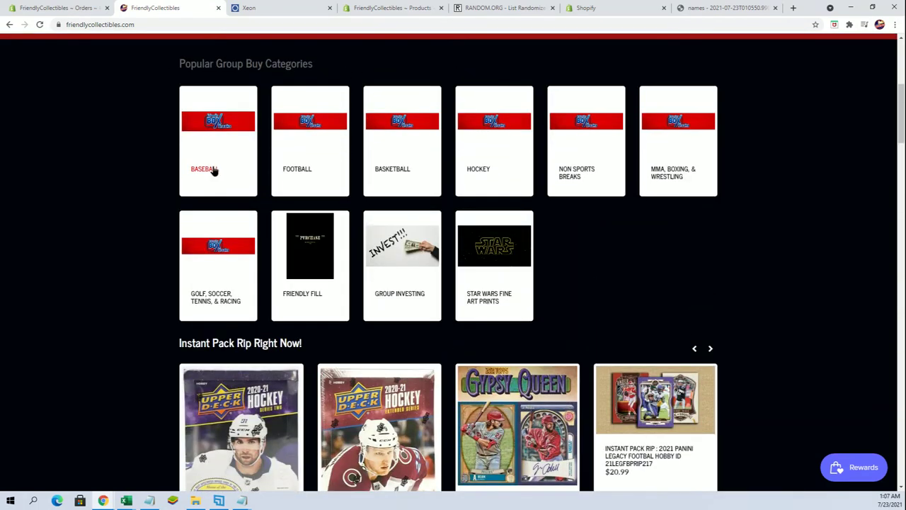
left_click(213, 171)
scroll(572, 194, "down", 4)
scroll(573, 197, "down", 3)
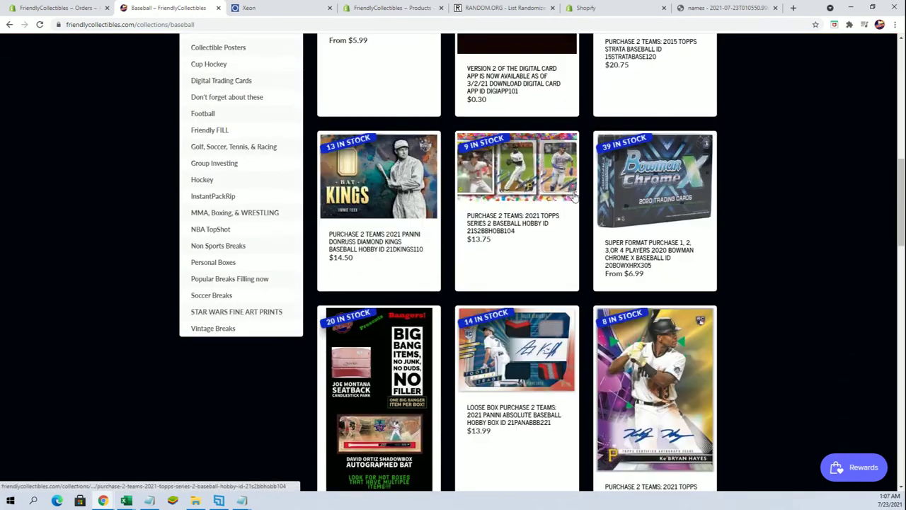
scroll(573, 197, "down", 3)
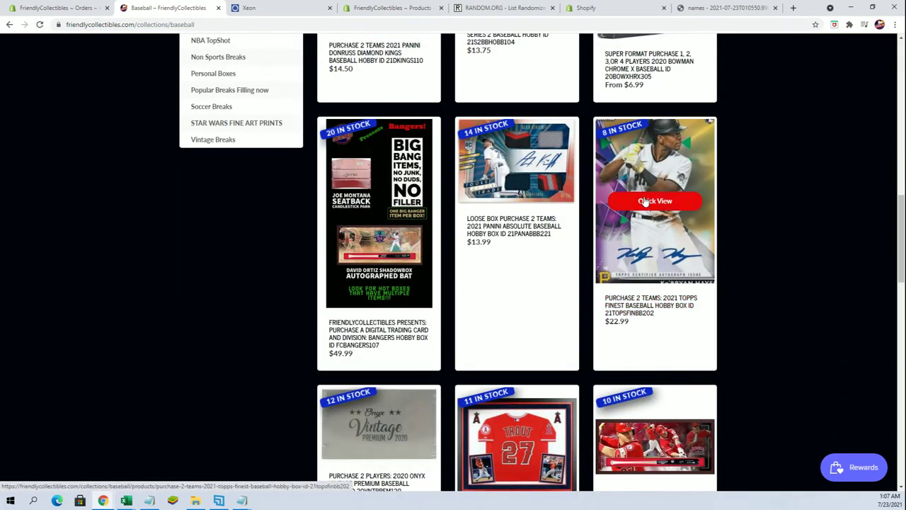
scroll(643, 199, "up", 4)
scroll(643, 199, "up", 4)
scroll(639, 191, "up", 4)
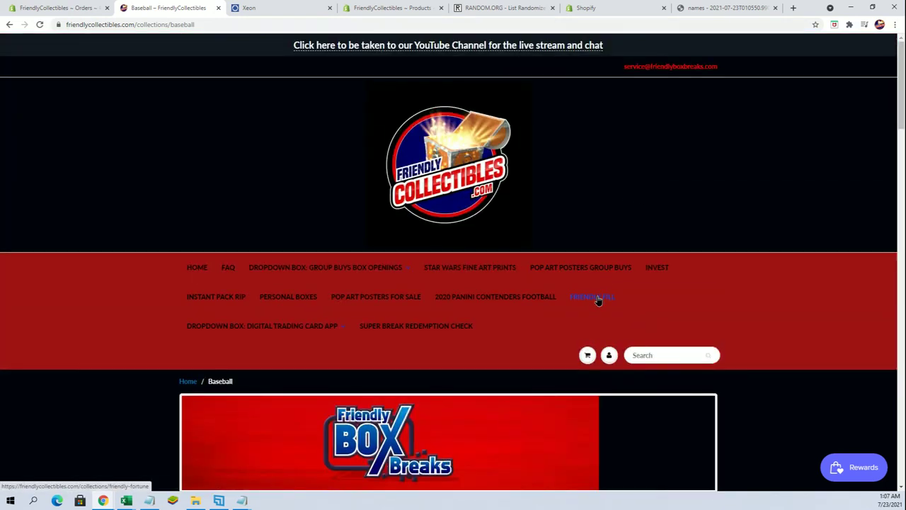
scroll(606, 238, "down", 6)
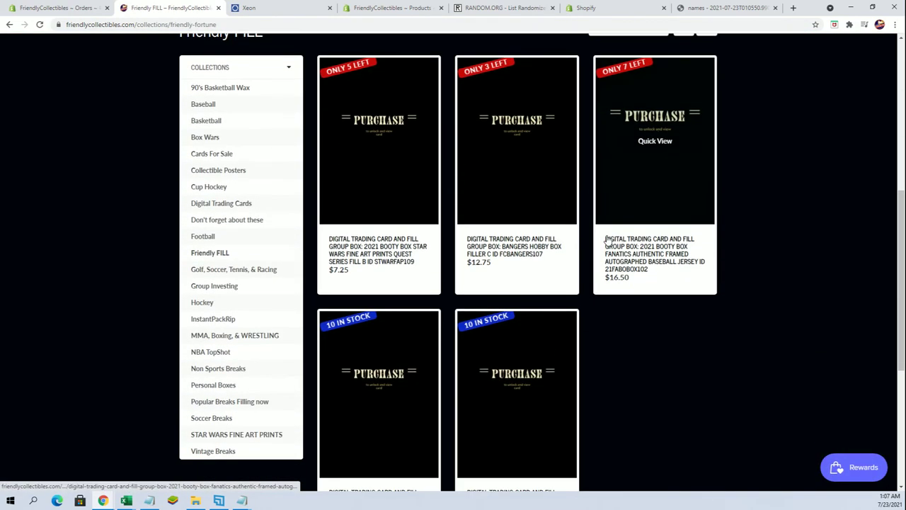
scroll(587, 276, "down", 1)
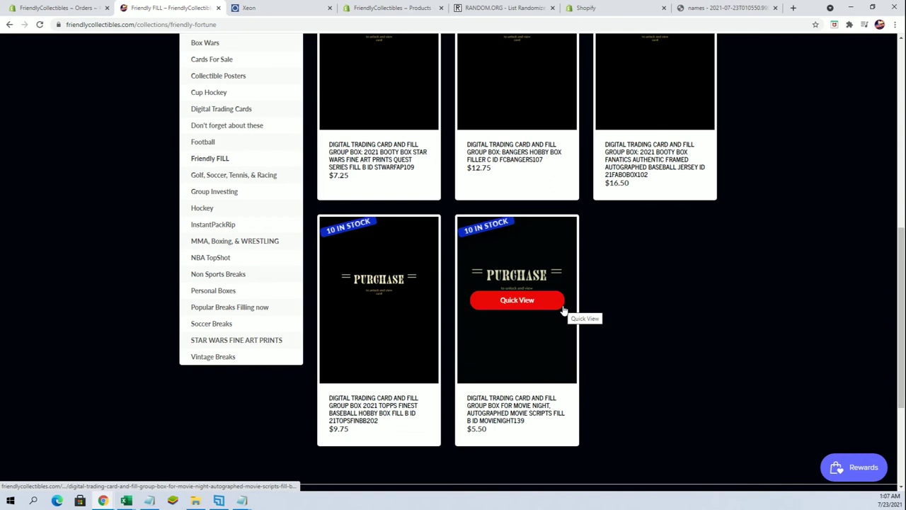
scroll(562, 194, "up", 2)
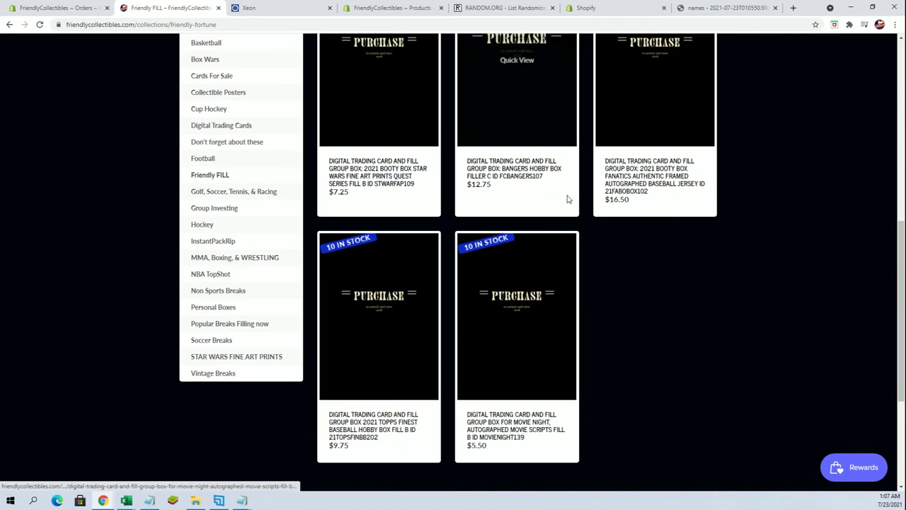